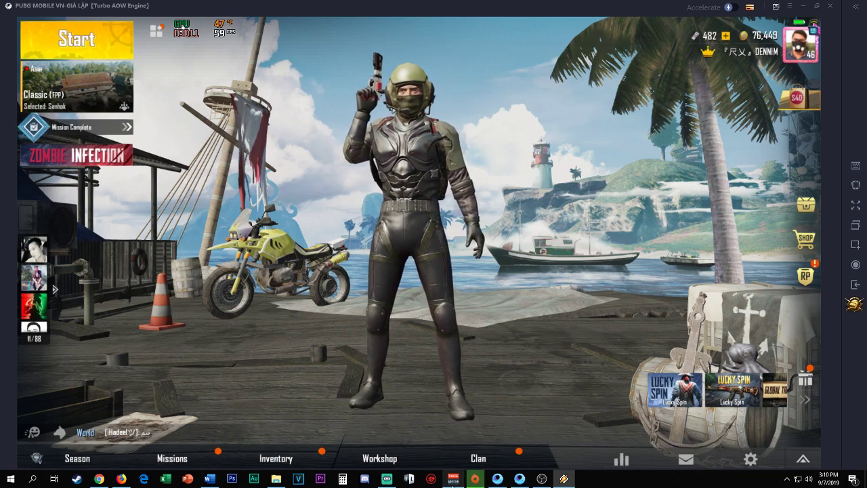
Bring the Voicemeeter Banana mixer up from the taskbar over the PUBG Mobile lobby.
click(452, 479)
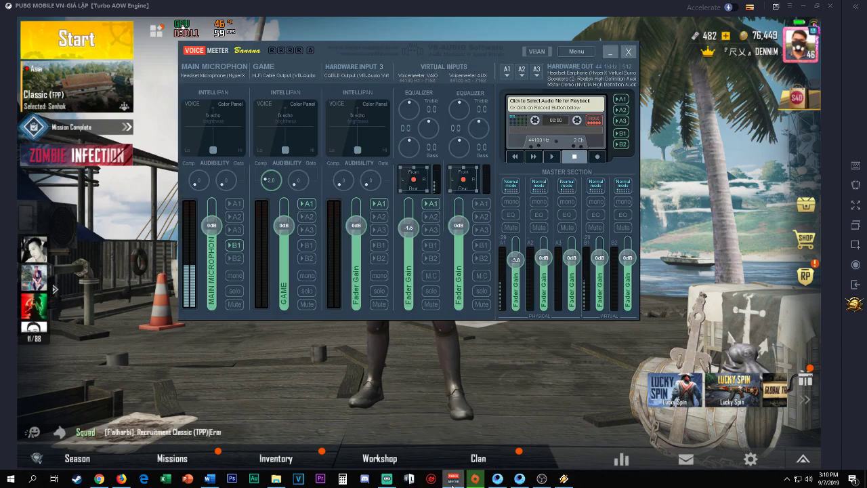
Minimize and restore Voicemeeter, then bring the Gameloop PUBG lobby back to the front.
click(618, 440)
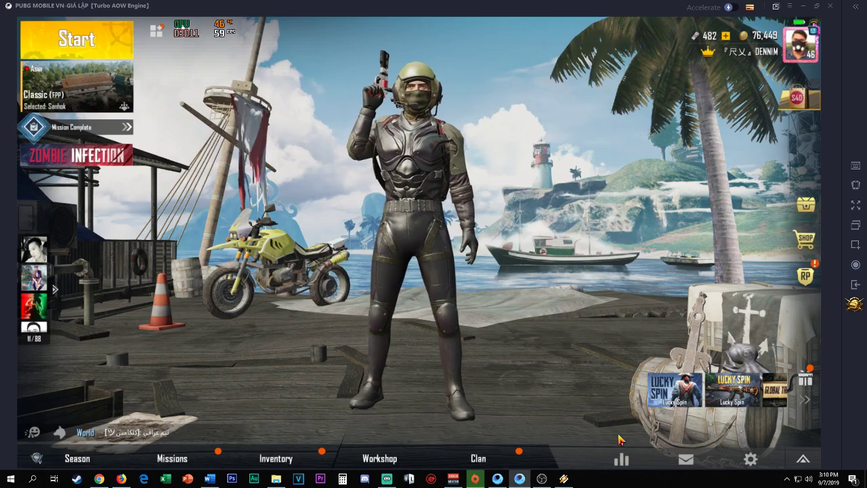
click(453, 481)
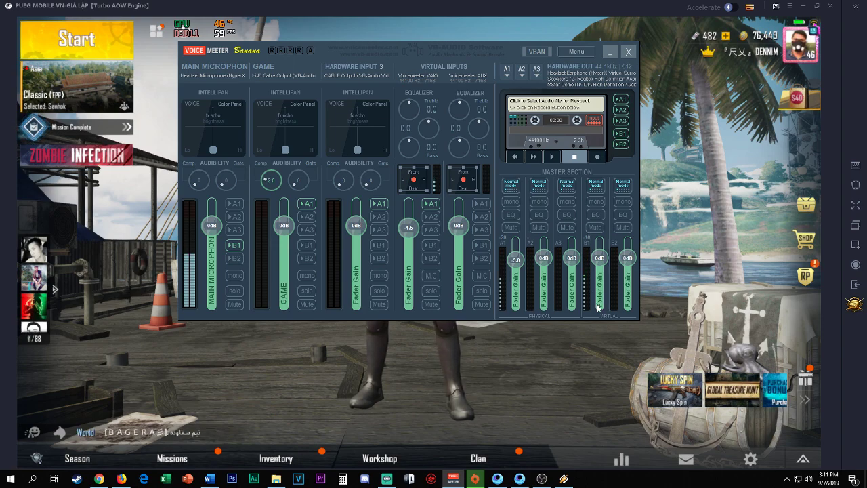
click(534, 358)
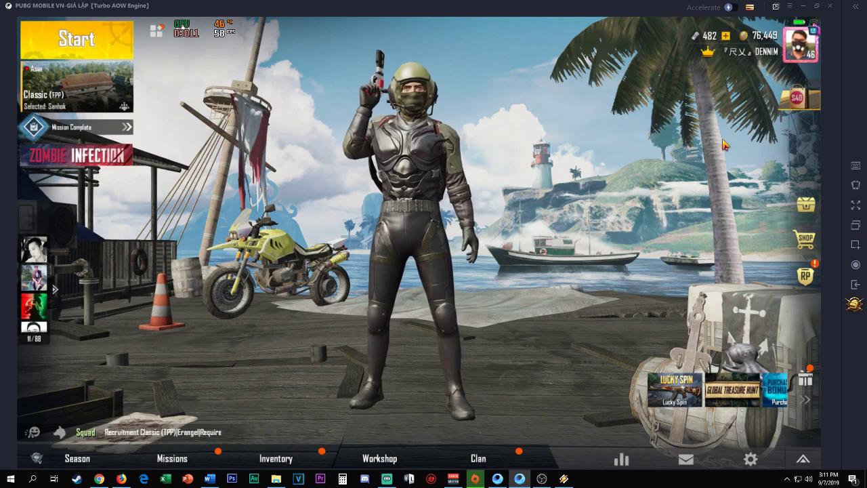
Open Gameloop's Setting Center through Menu > Settings and show its Engine page.
click(791, 7)
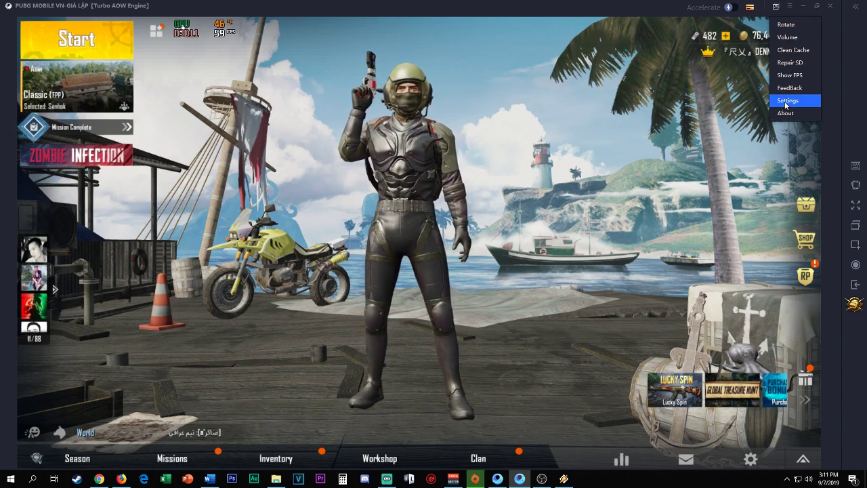
click(786, 100)
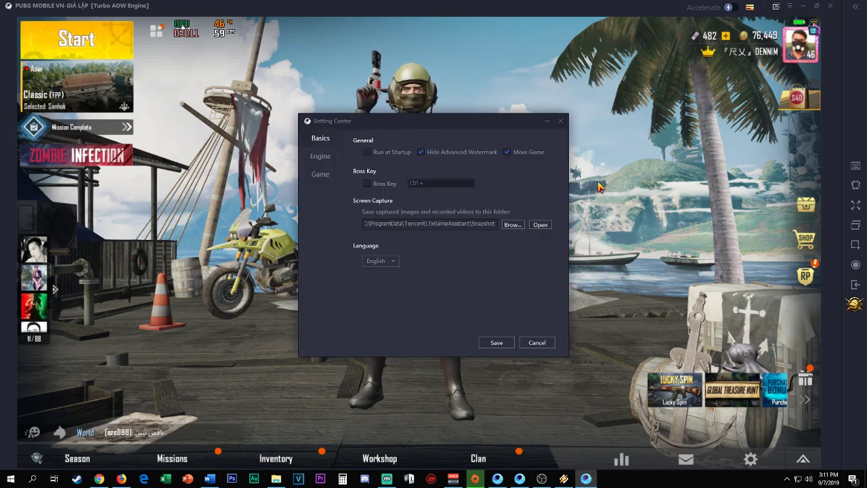
click(323, 141)
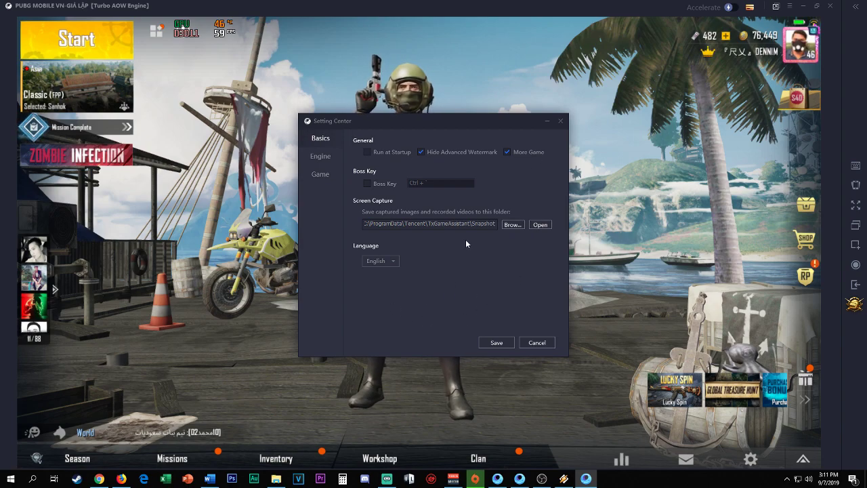
click(323, 161)
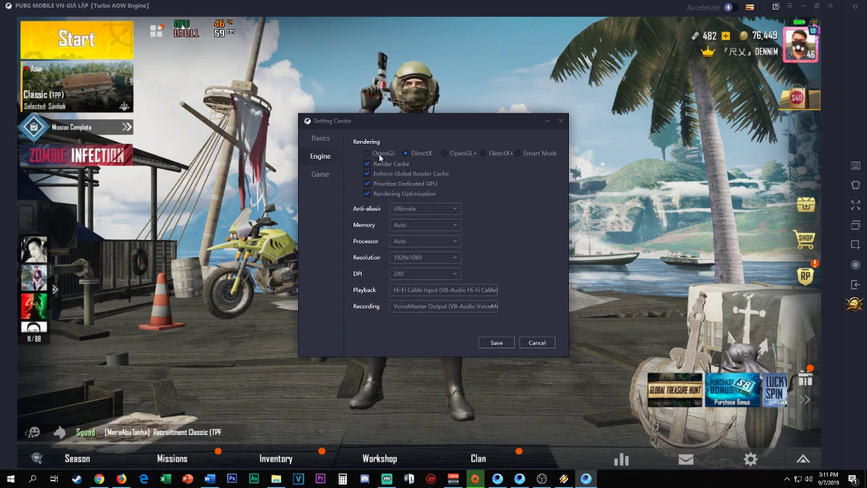
click(418, 210)
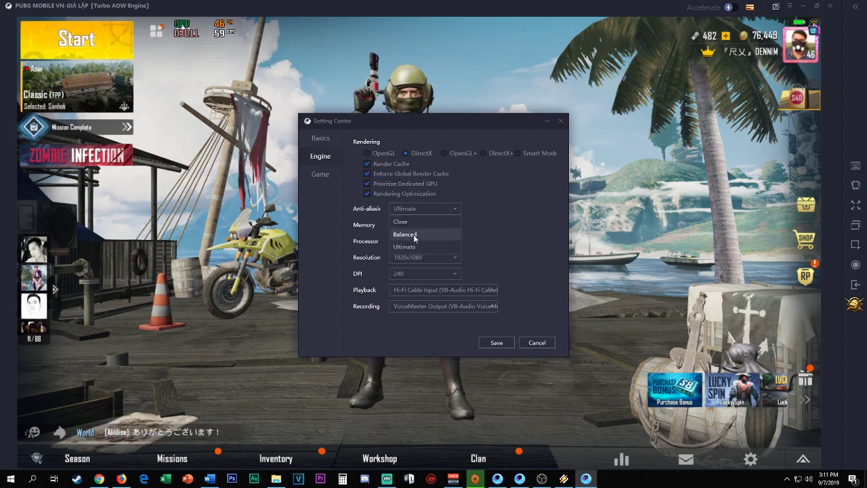
click(506, 204)
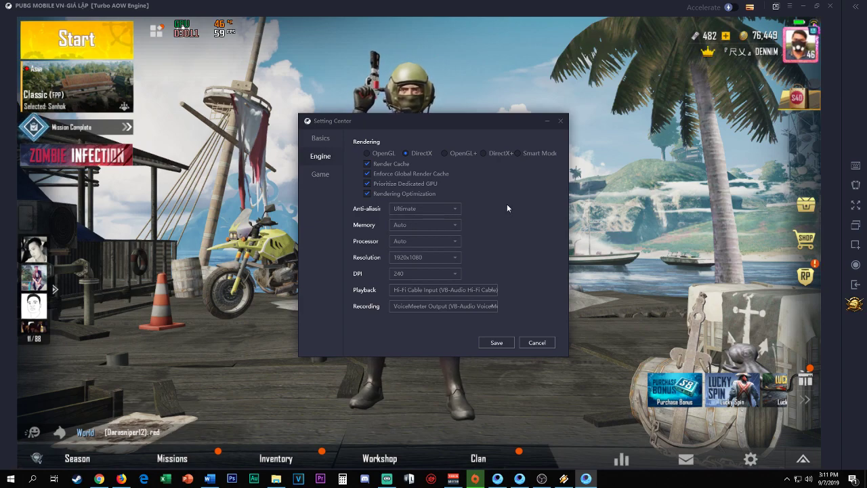
drag(431, 119, 721, 187)
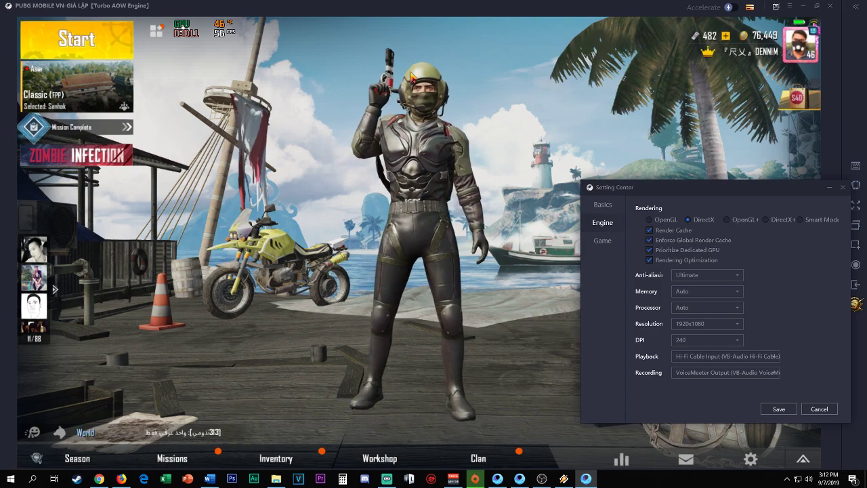
drag(735, 187, 484, 154)
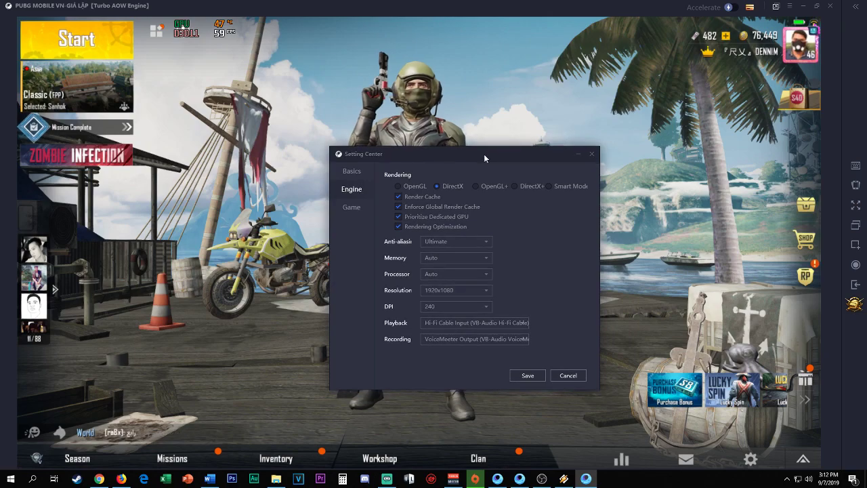
click(440, 257)
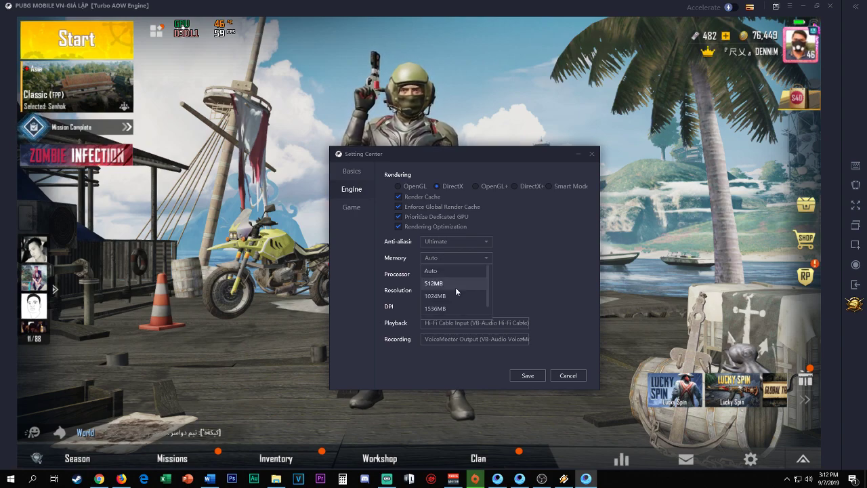
click(550, 270)
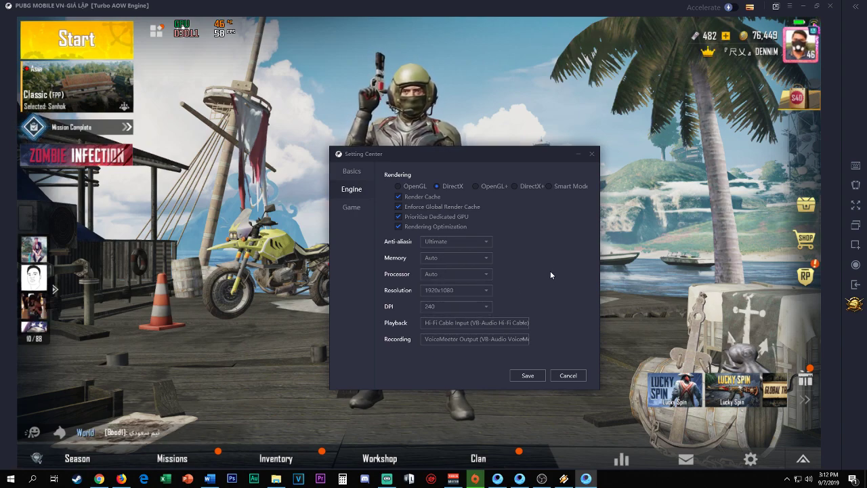
click(460, 272)
scroll(440, 315, down, 1)
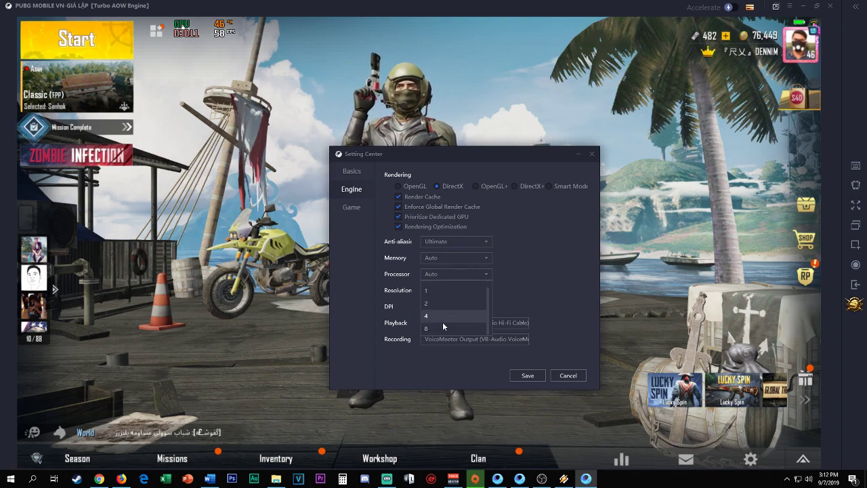
click(542, 254)
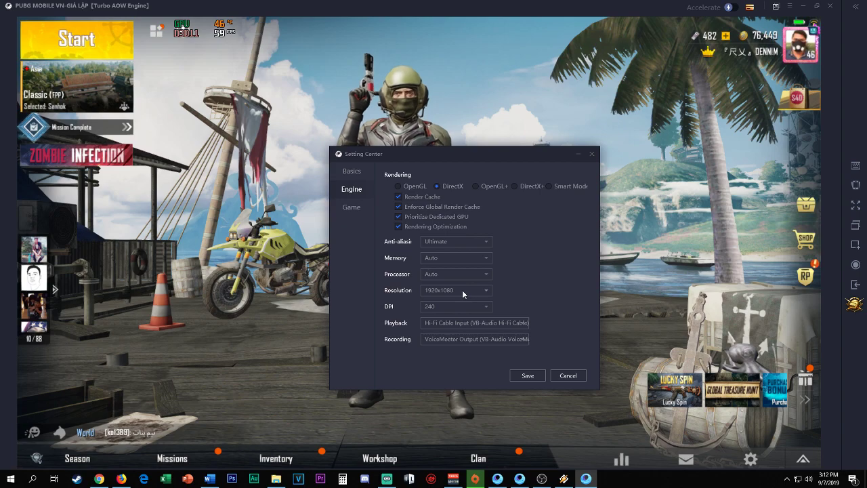
click(435, 305)
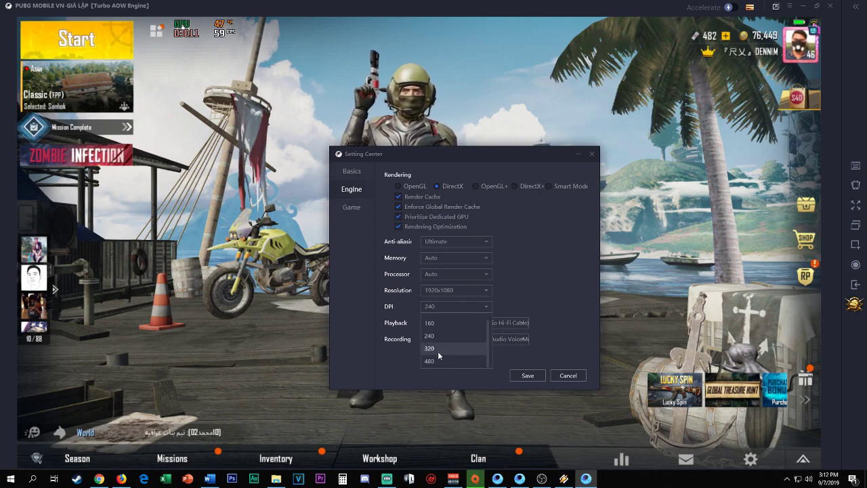
click(538, 290)
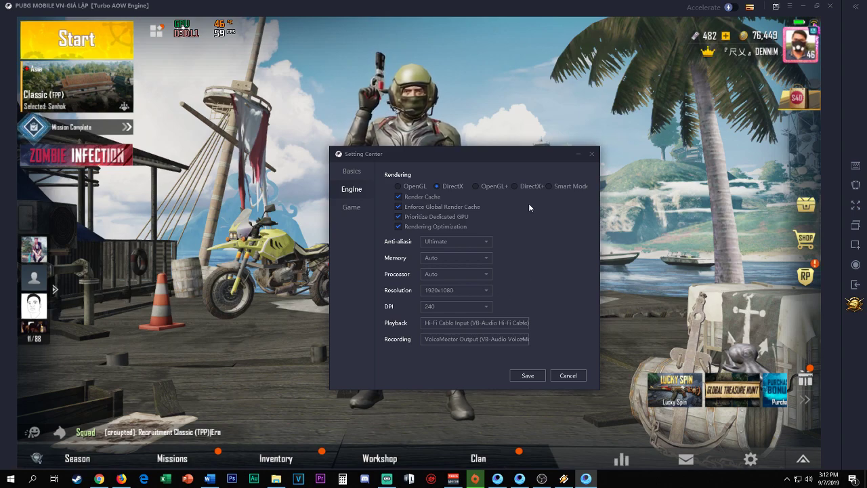
click(451, 308)
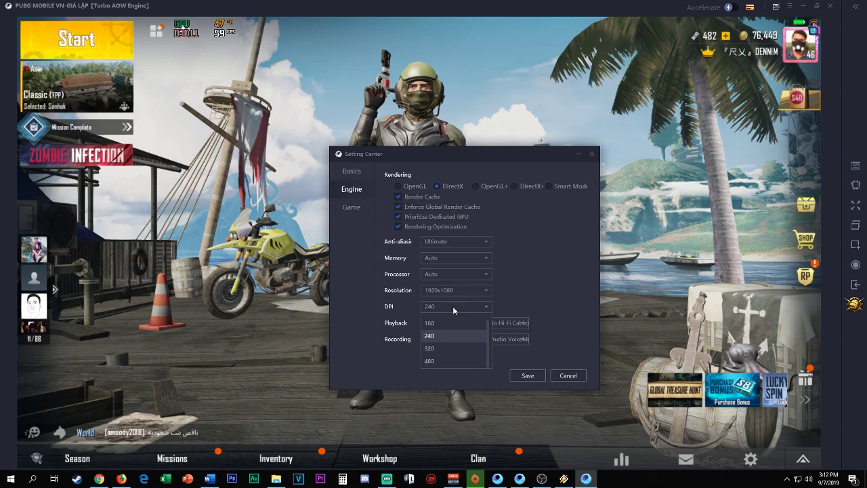
click(562, 287)
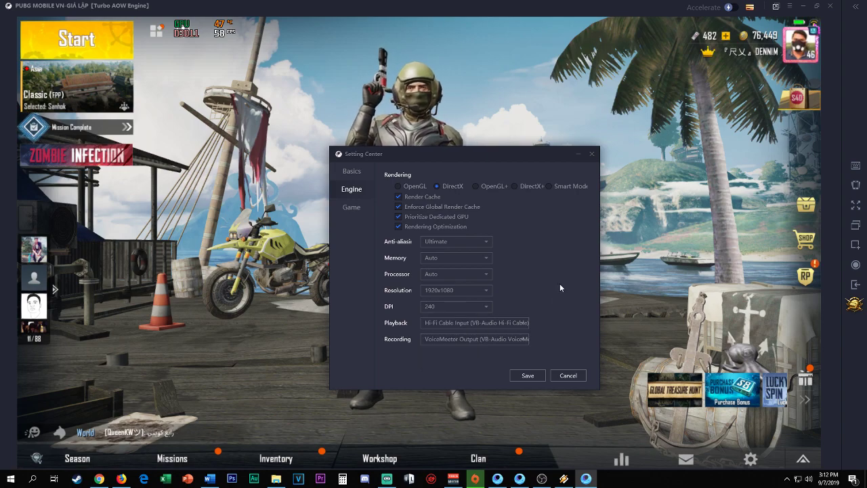
Check the PUBG MOBILE game settings (Ultra HD 2K, Smooth) and cancel the Setting Center unsaved.
click(349, 207)
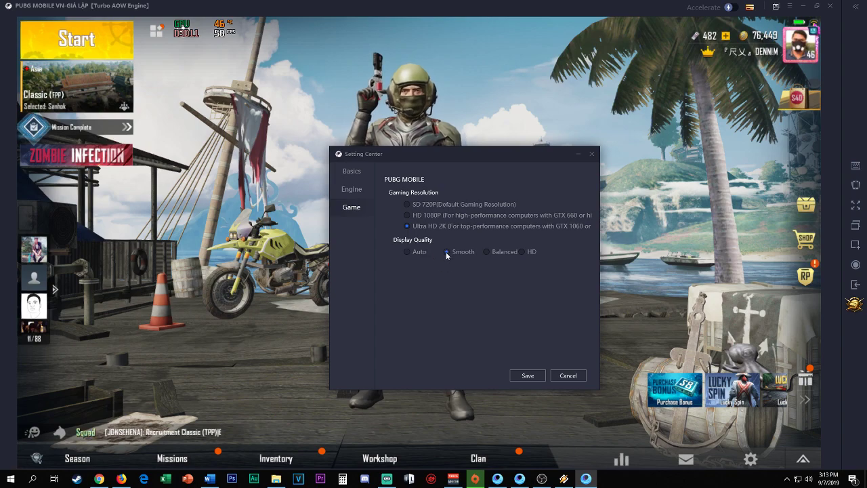
click(570, 376)
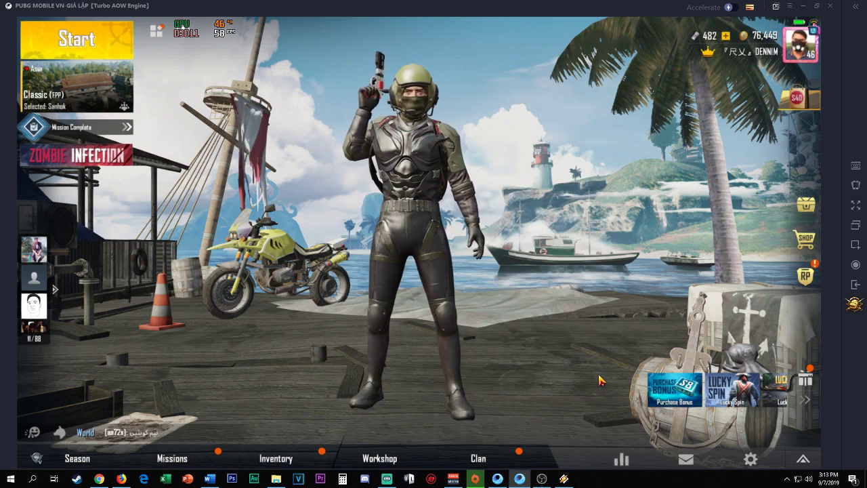
click(751, 459)
click(785, 105)
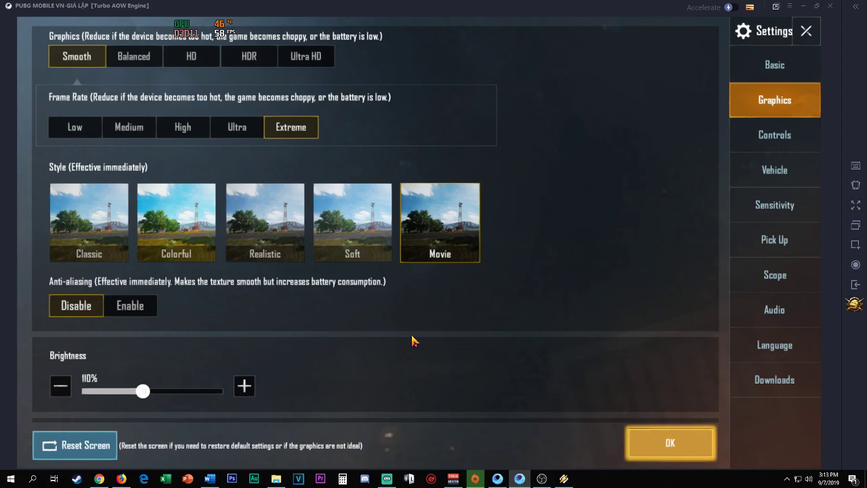
click(806, 36)
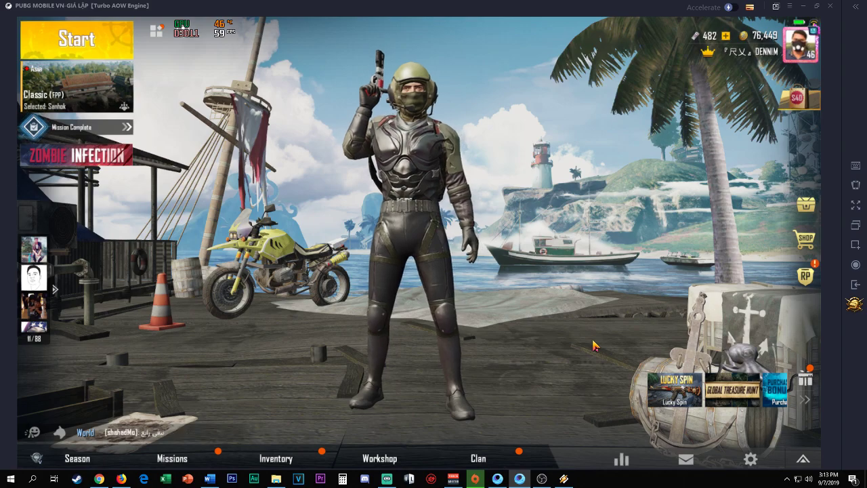
In OBS, review Video settings (1920x1080 canvas, 1280x720 output, 60 FPS) and close Settings.
click(542, 479)
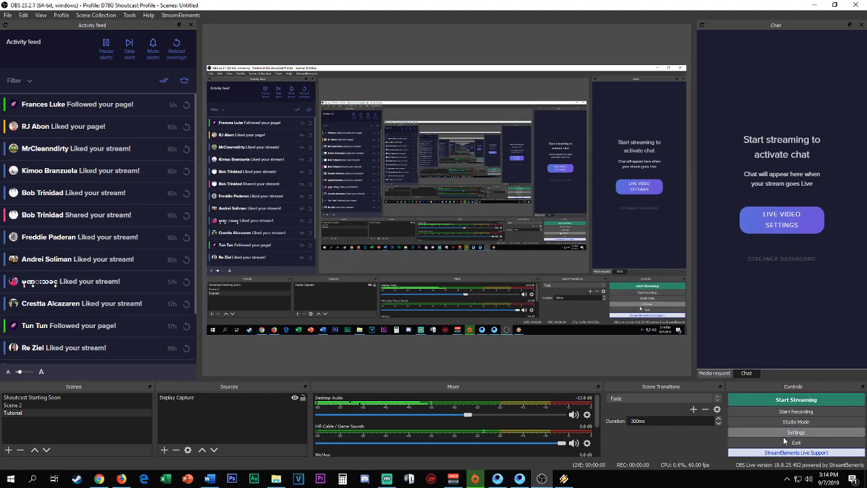
click(828, 434)
drag(381, 64, 371, 54)
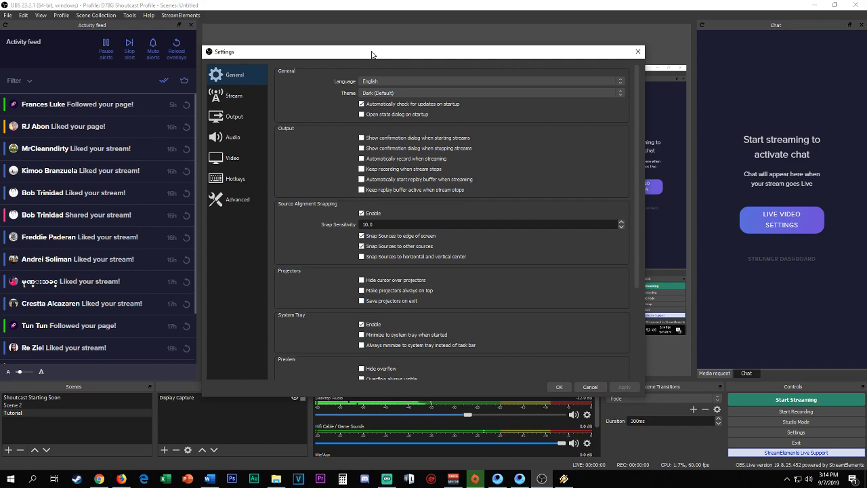
click(229, 158)
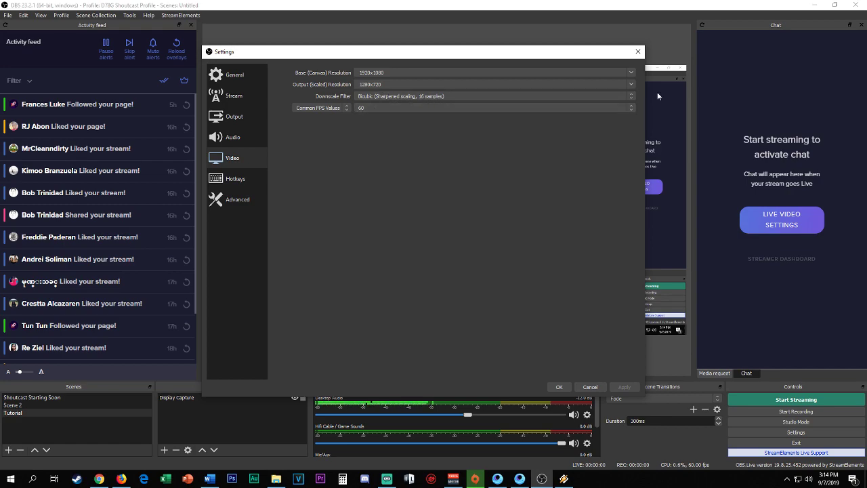
click(638, 53)
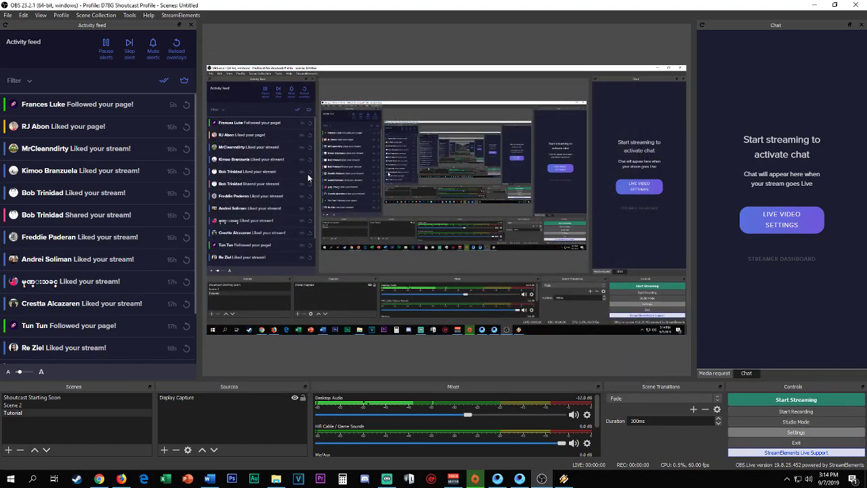
Reopen OBS Settings and browse the Output, Video and Stream pages.
click(798, 432)
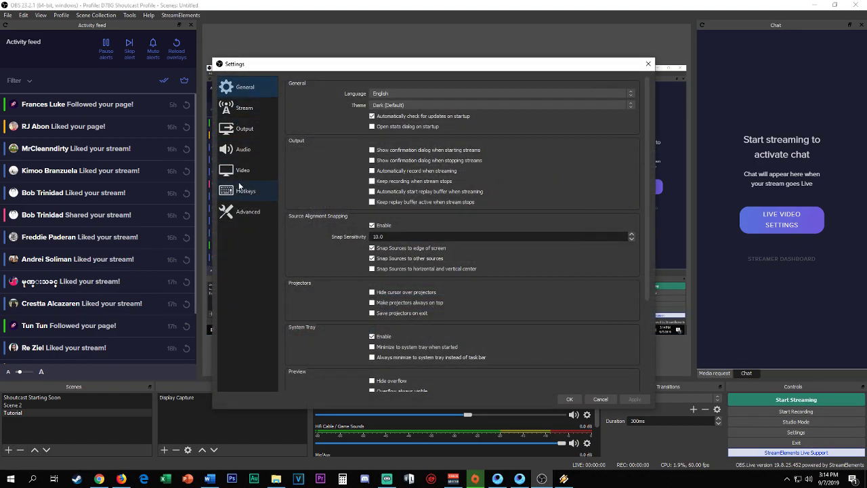
click(237, 130)
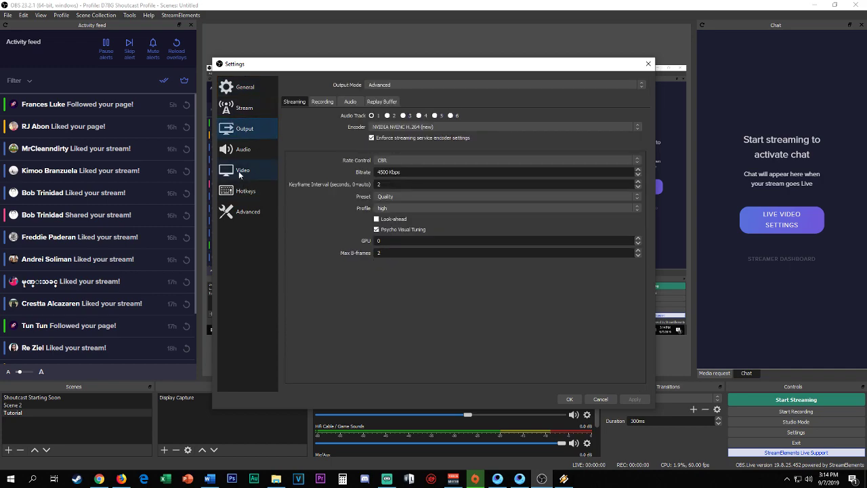
click(242, 173)
click(235, 107)
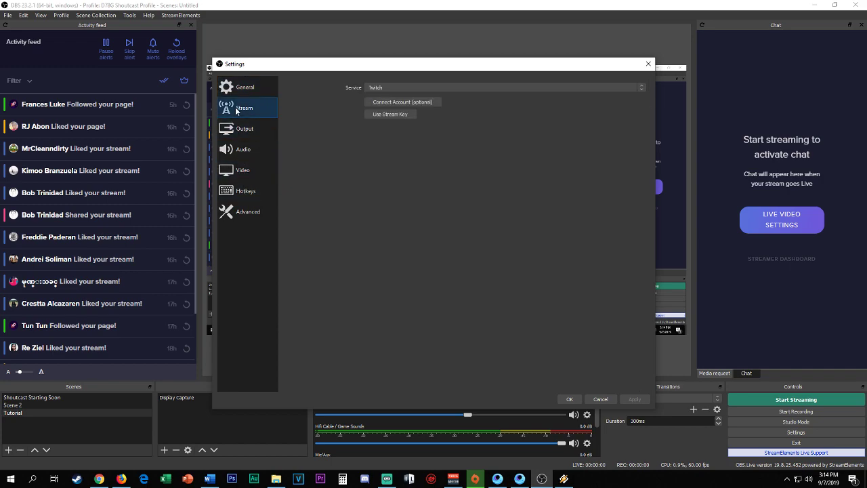
click(241, 127)
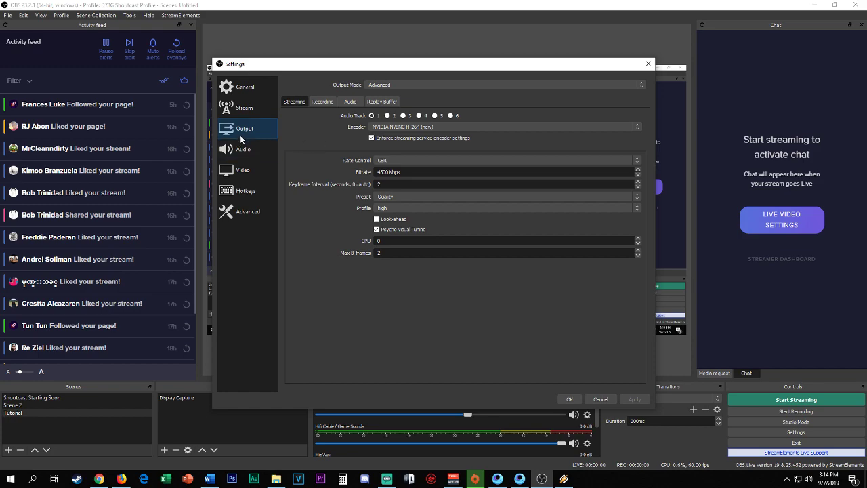
Keep Output mode Advanced and compare Streaming and Recording tabs, ending on Replay Buffer.
click(391, 84)
click(391, 84)
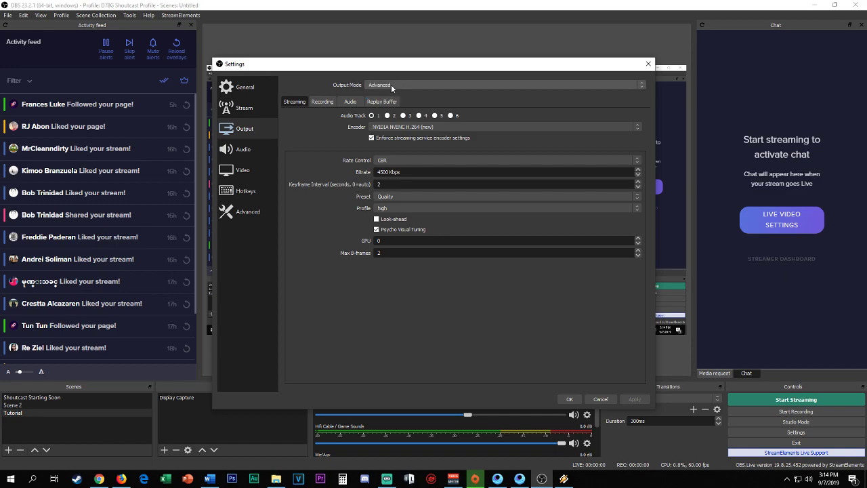
click(320, 102)
click(301, 103)
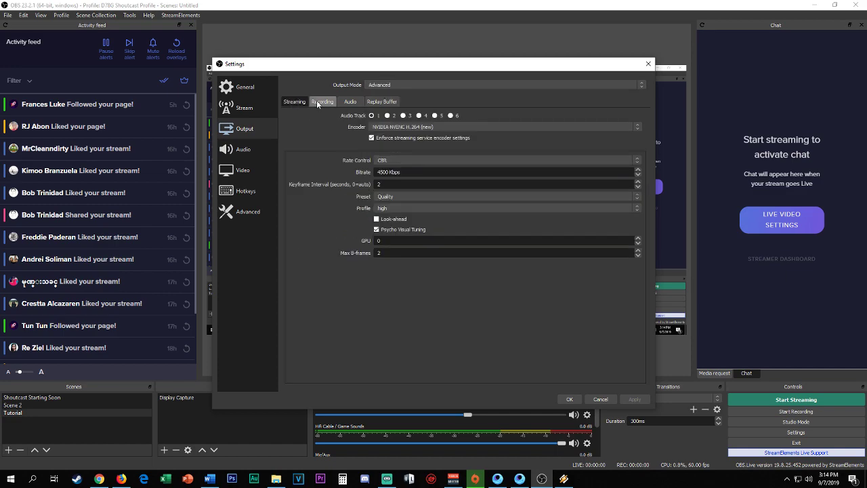
click(317, 101)
click(293, 100)
click(323, 102)
click(300, 100)
click(316, 103)
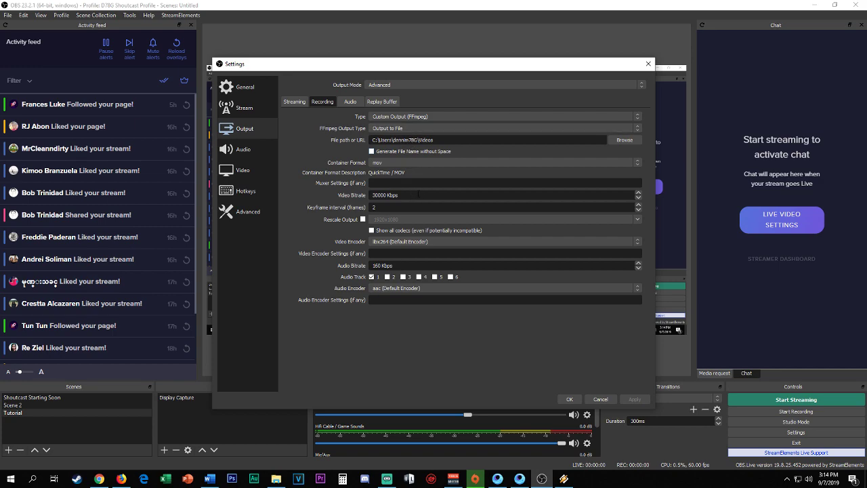
click(381, 102)
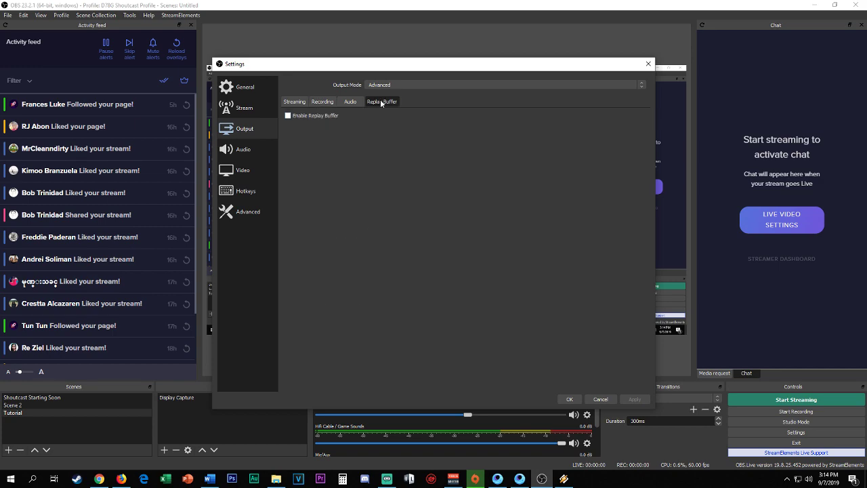
Check the Streaming output tab, scroll through the Advanced page, and return to Output.
click(294, 101)
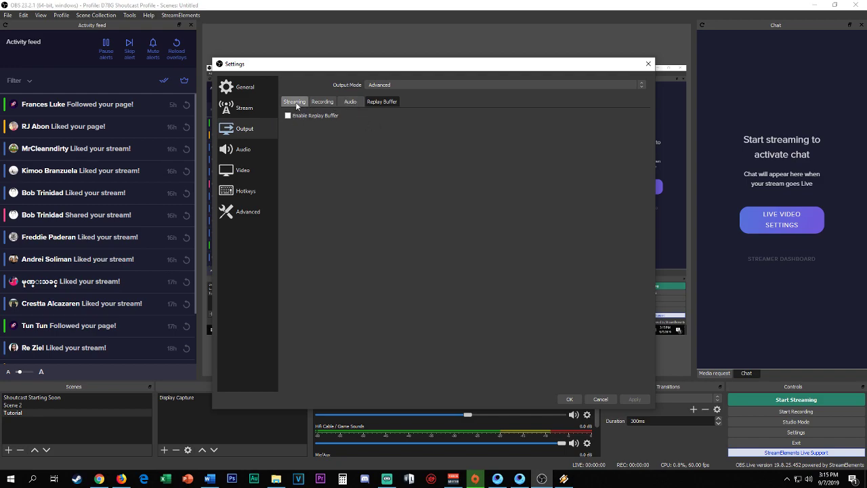
click(242, 215)
scroll(325, 238, down, 5)
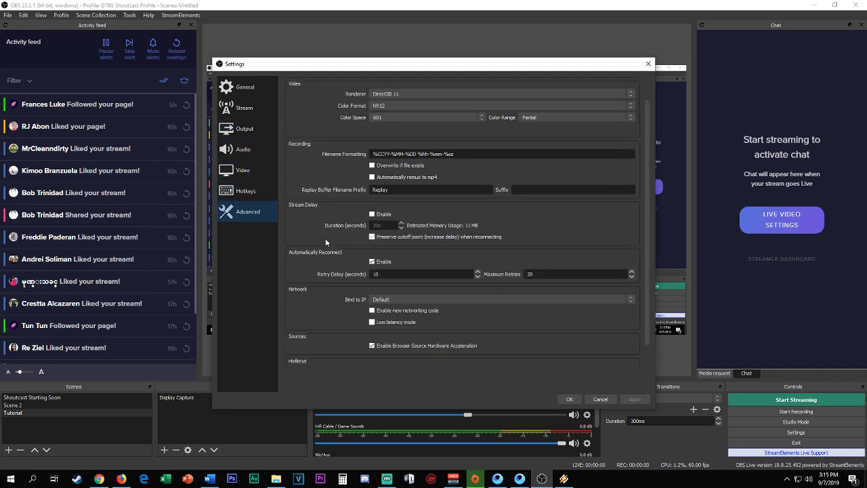
scroll(339, 305, up, 2)
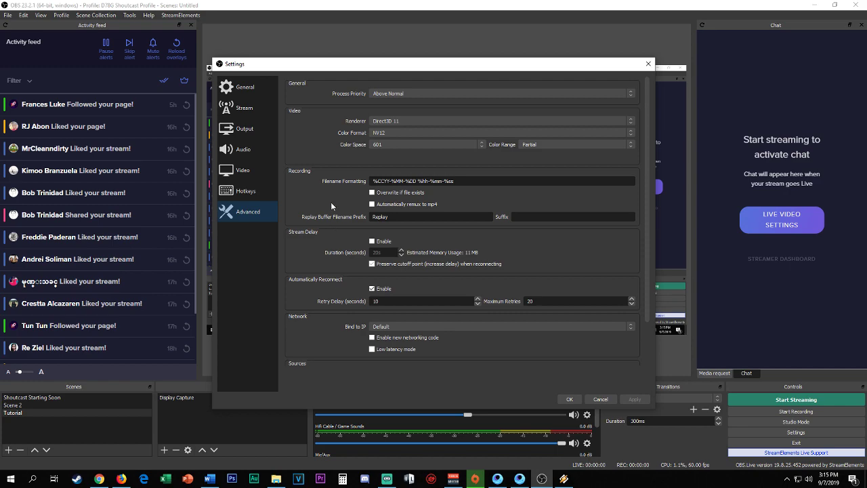
scroll(333, 232, down, 1)
scroll(333, 232, down, 1)
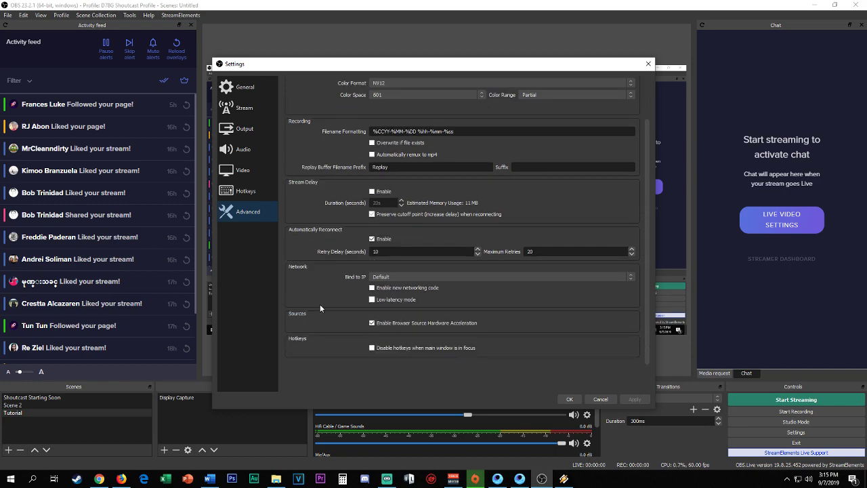
scroll(406, 346, up, 2)
click(244, 131)
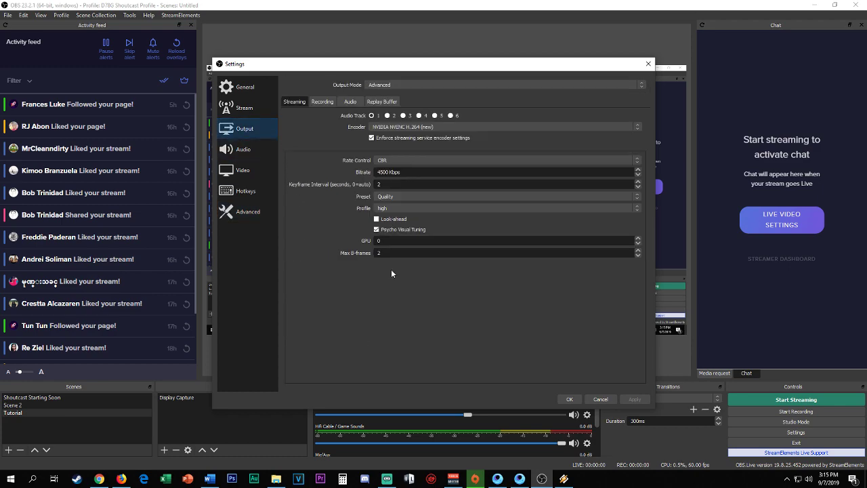
click(420, 128)
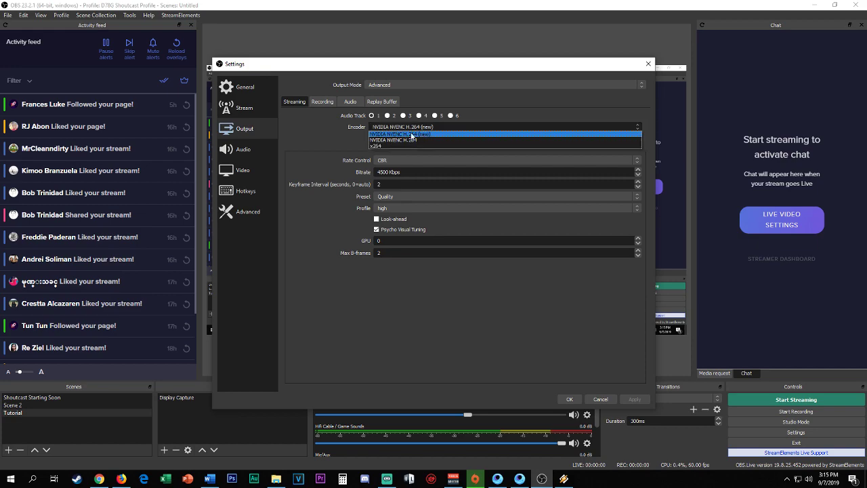
click(379, 145)
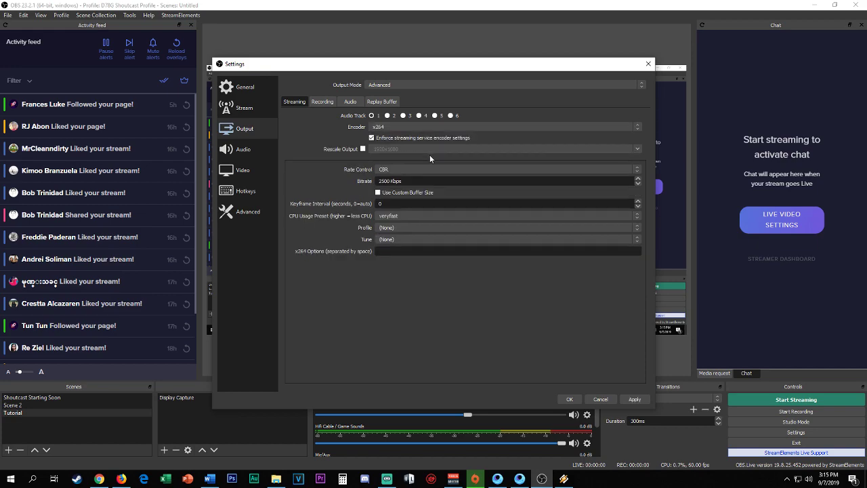
click(388, 128)
click(394, 135)
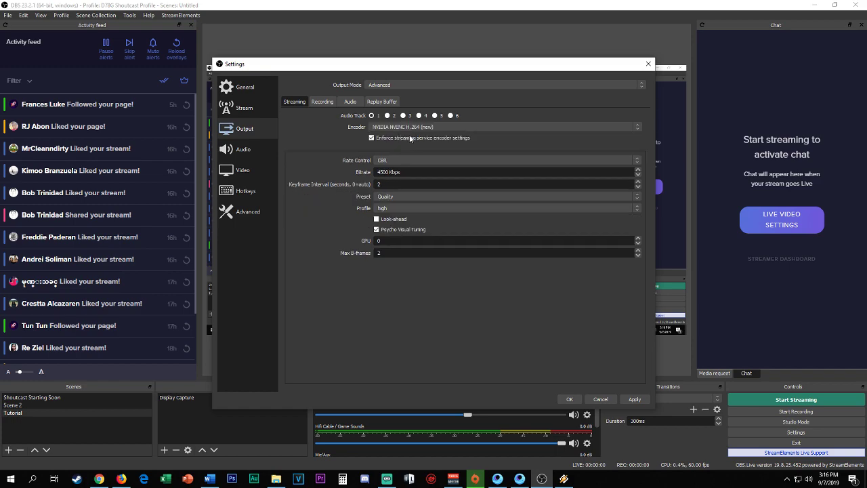
click(400, 127)
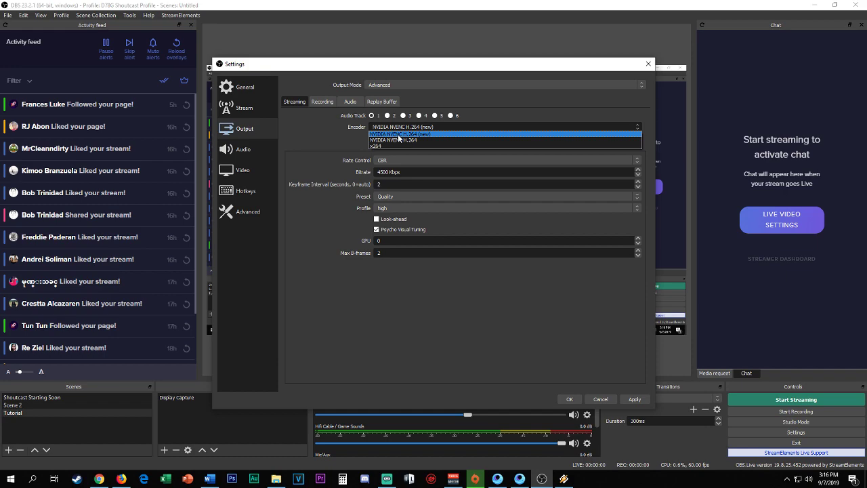
Keep NVENC H.264 (new) as encoder and set the bitrate to 4500 Kbps.
click(398, 135)
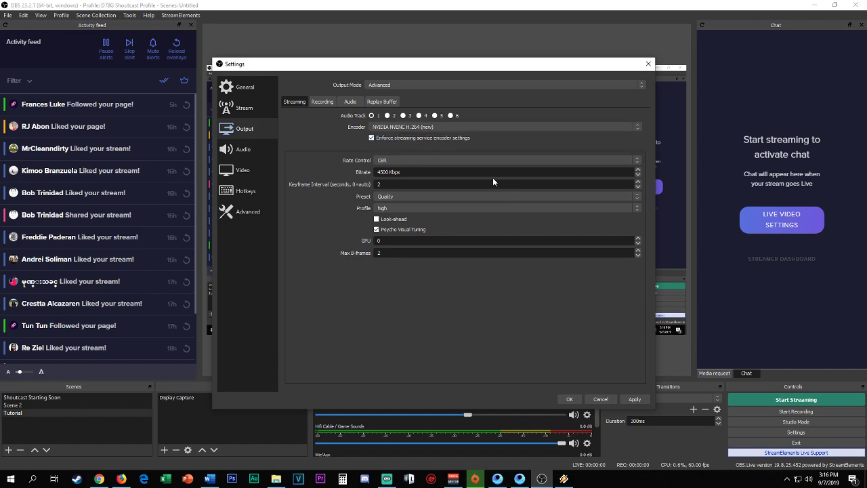
drag(406, 172, 359, 170)
click(407, 172)
key(ctrl+a)
text(3000)
key(ctrl+a)
text(4500)
Keep the Quality preset and high profile, then apply the streaming output settings.
double_click(388, 184)
click(411, 197)
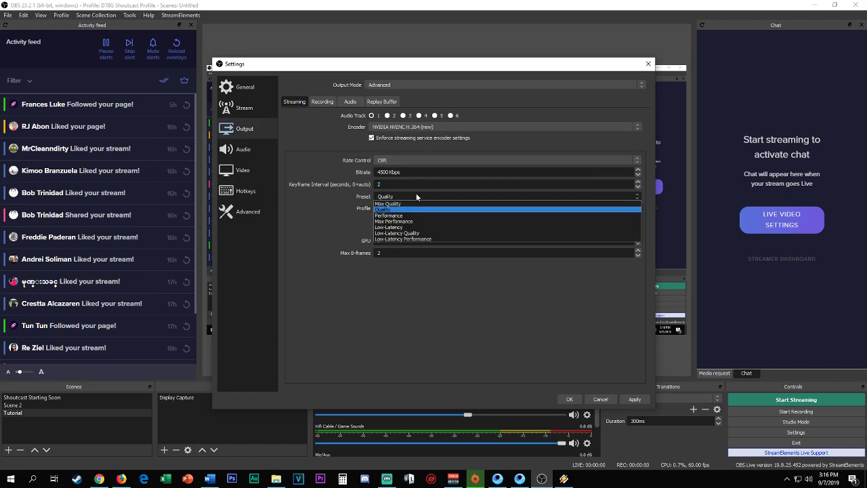
click(415, 195)
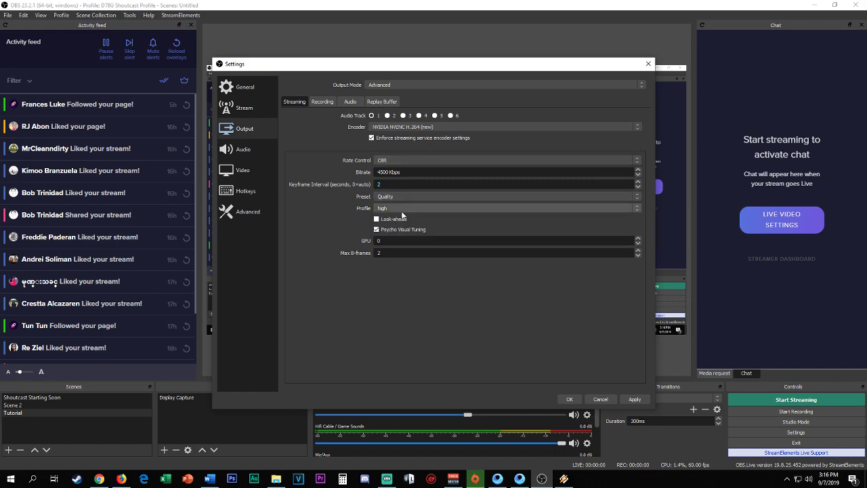
click(404, 210)
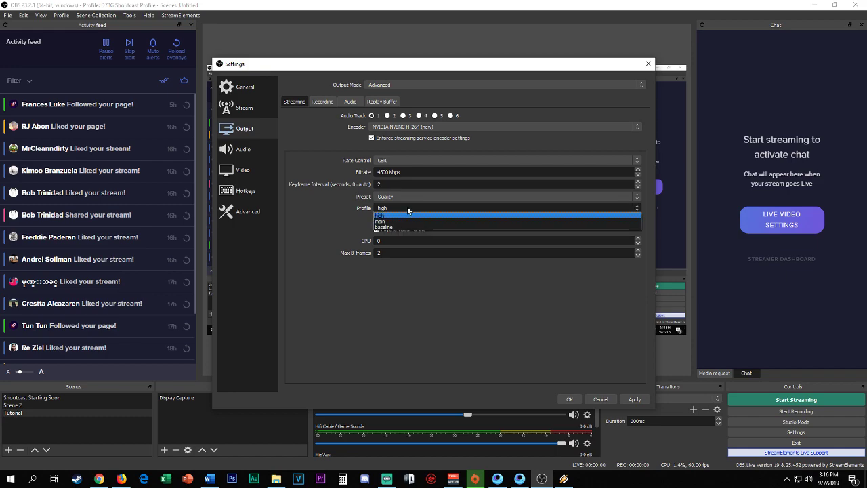
click(400, 209)
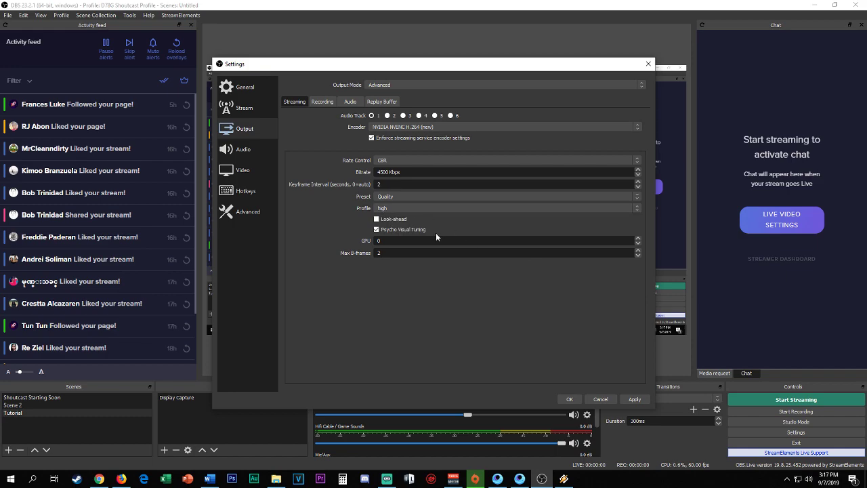
click(409, 209)
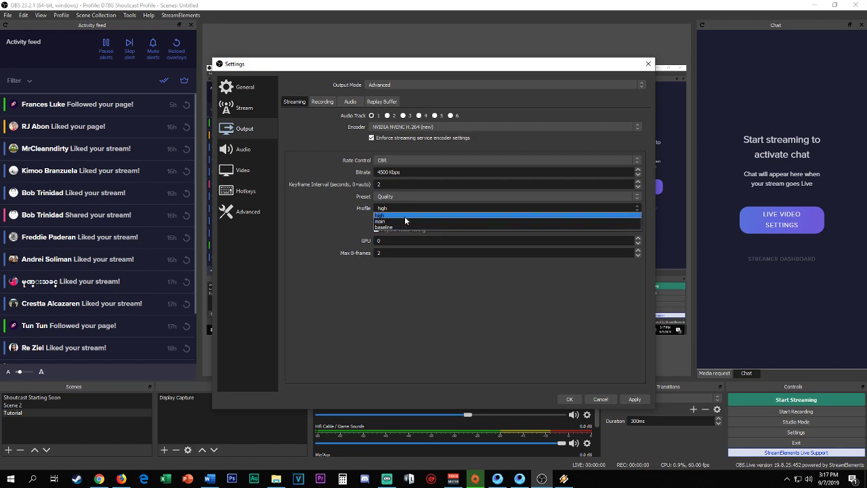
click(406, 216)
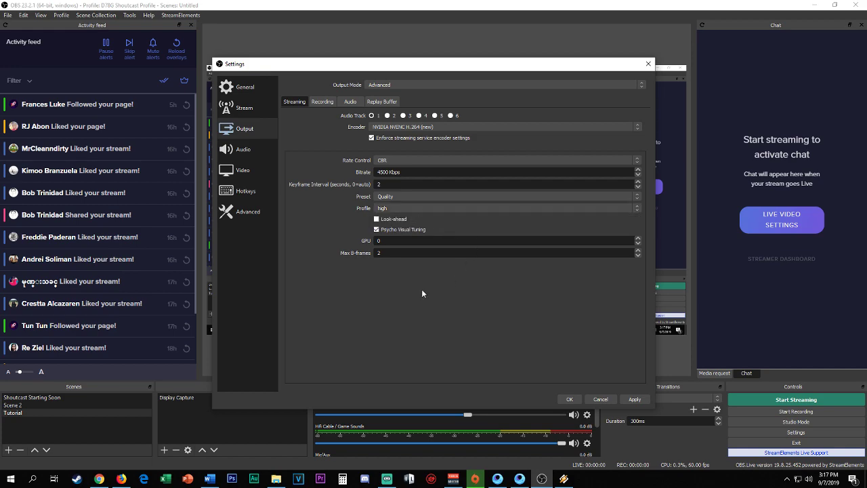
click(633, 399)
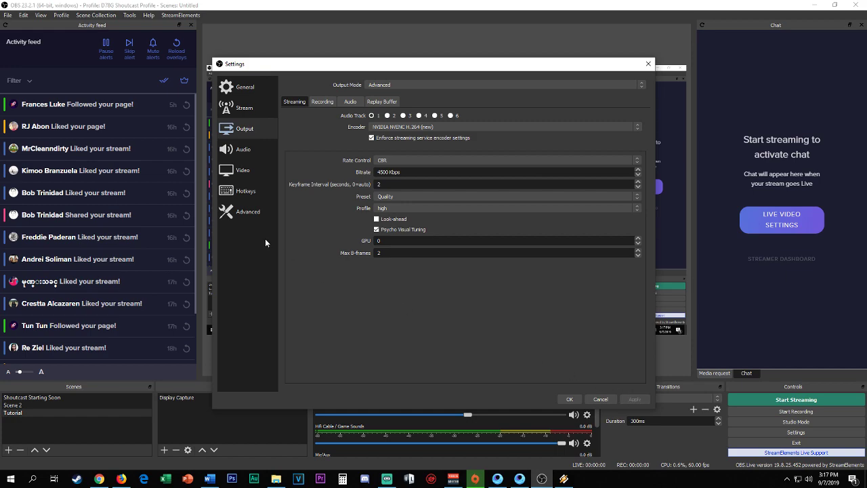
Leave process priority at Above Normal on the Advanced page and save with OK.
click(243, 212)
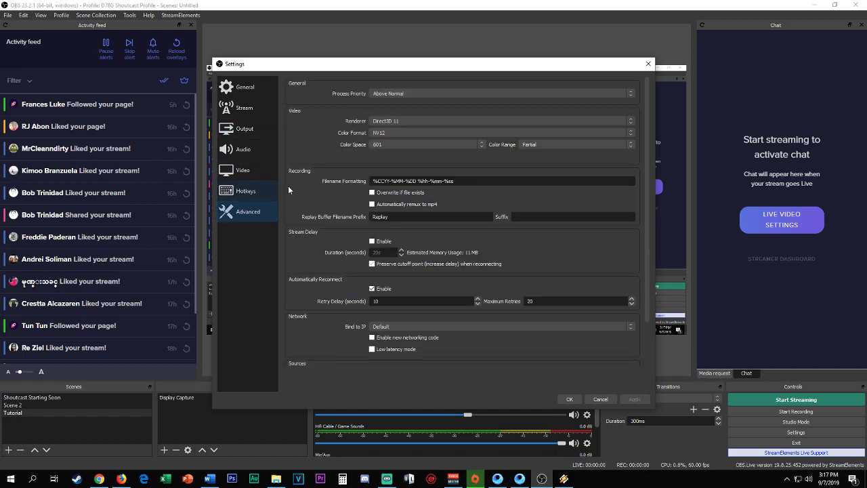
click(403, 94)
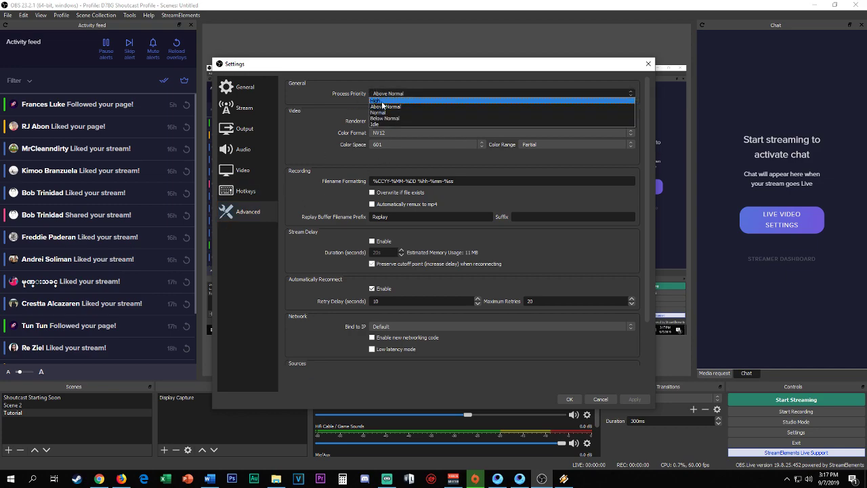
click(385, 107)
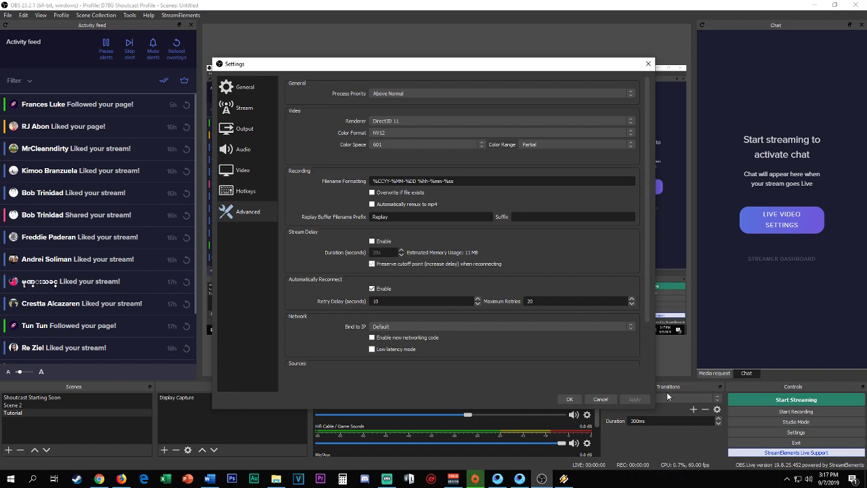
click(572, 401)
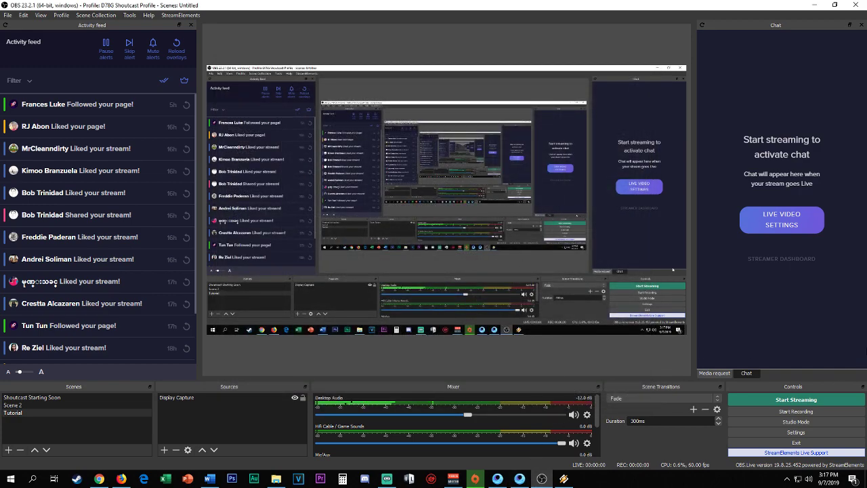